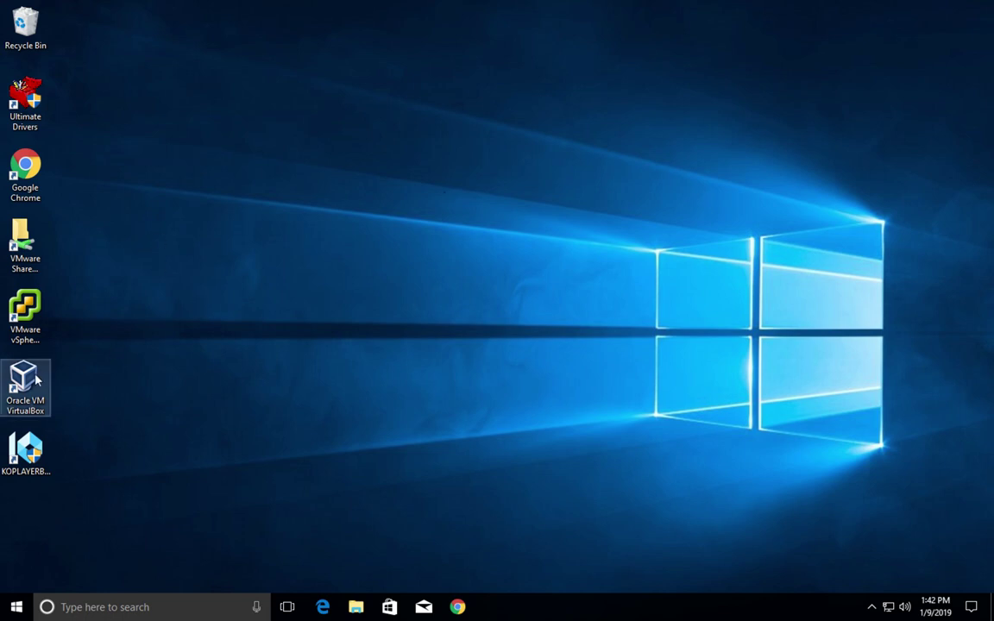
Open Oracle VM VirtualBox, start creating a new virtual machine and examine which Microsoft Windows versions are offered.
{"action": "double_click", "coordinate": [36, 378]}
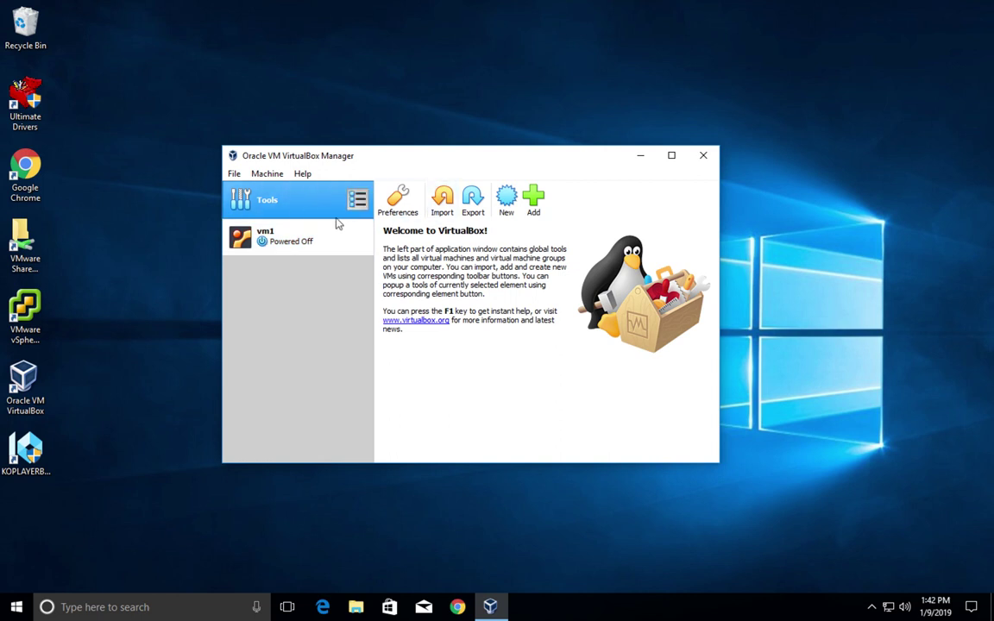
{"action": "left_click", "coordinate": [508, 199]}
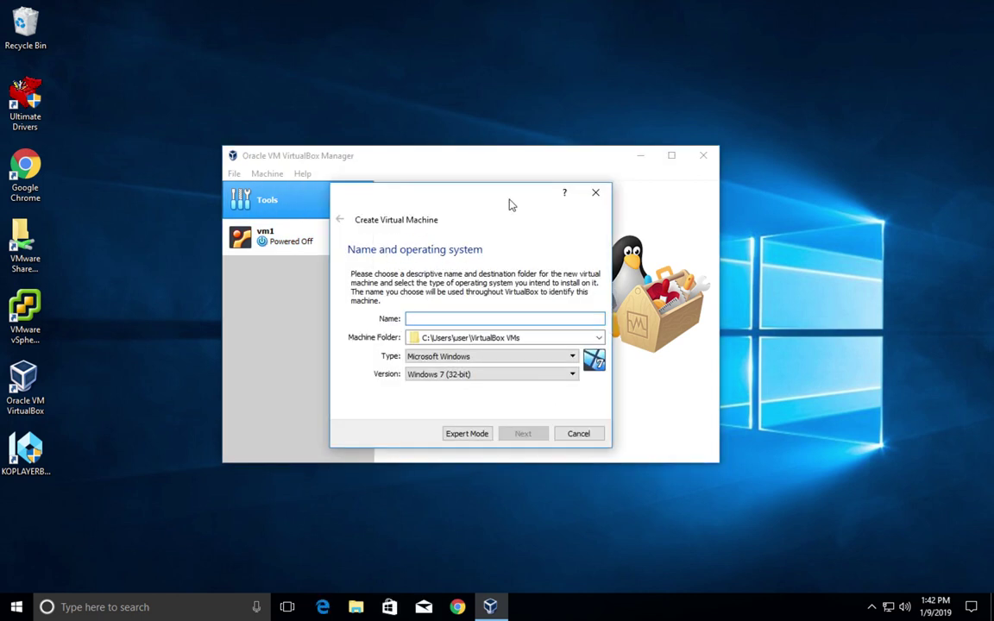
{"action": "left_click", "coordinate": [466, 377]}
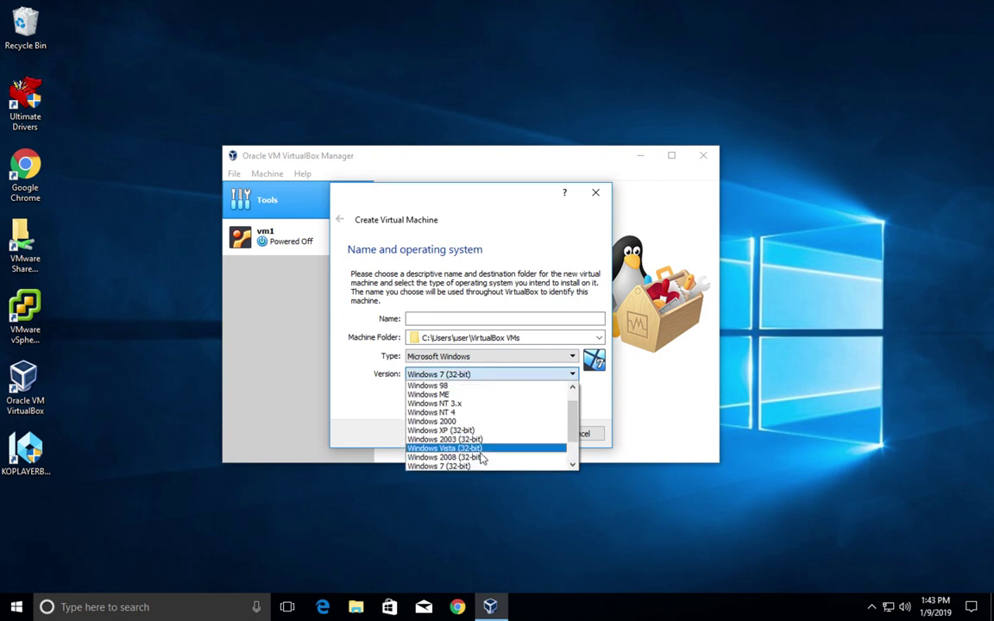
{"action": "left_click_drag", "start_coordinate": [575, 420], "coordinate": [577, 395]}
{"action": "left_click", "coordinate": [483, 373]}
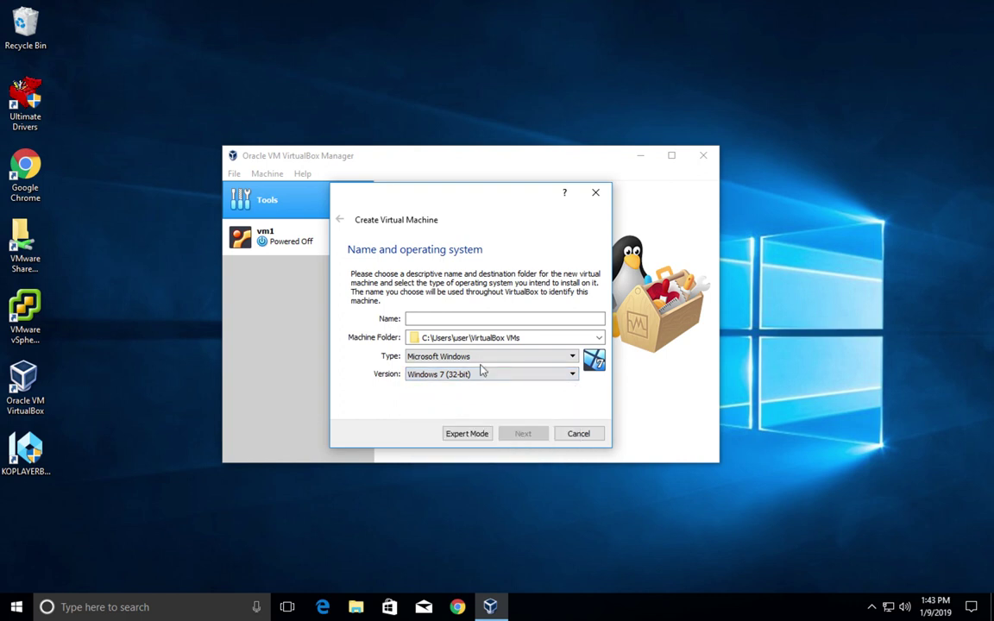
Set the new virtual machine's type to Linux and examine the version list for 64-bit options.
{"action": "left_click", "coordinate": [492, 357]}
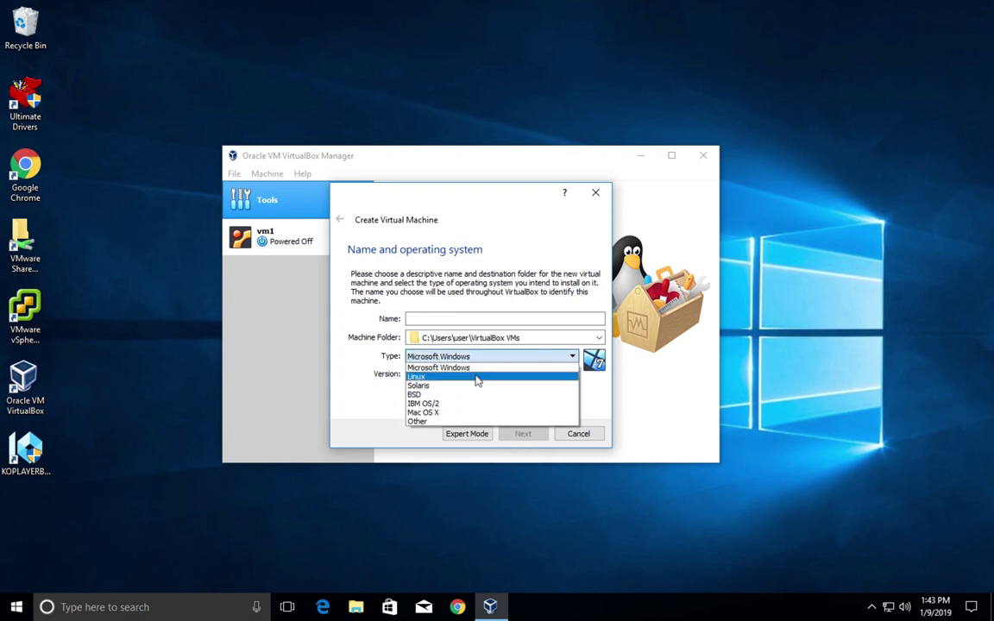
{"action": "left_click", "coordinate": [475, 377]}
{"action": "left_click", "coordinate": [508, 377]}
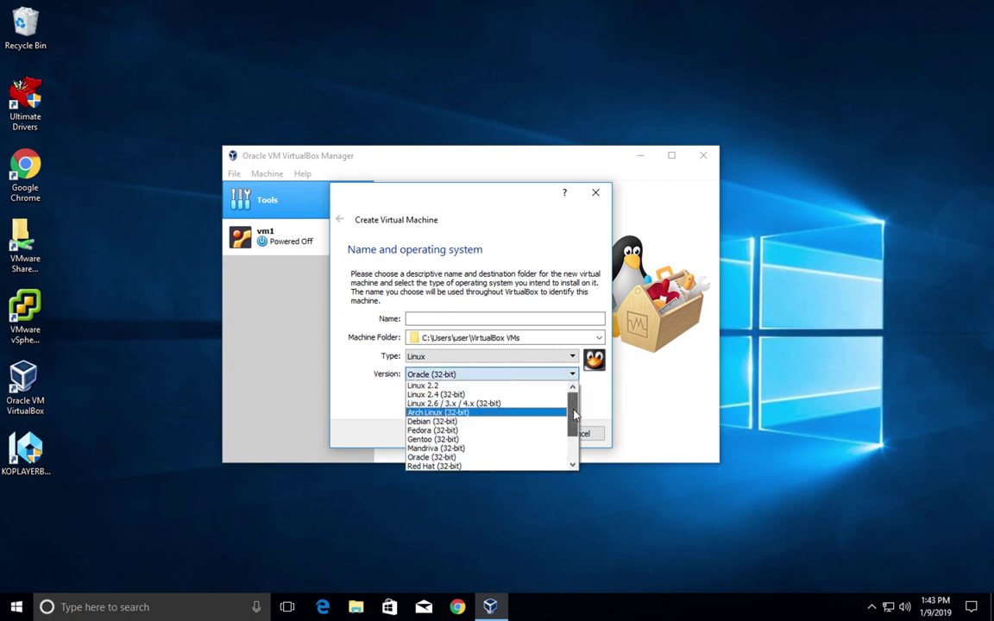
{"action": "mouse_move", "coordinate": [574, 416]}
{"action": "left_mouse_down"}
{"action": "mouse_move", "coordinate": [574, 472]}
{"action": "mouse_move", "coordinate": [572, 435]}
{"action": "left_mouse_up"}
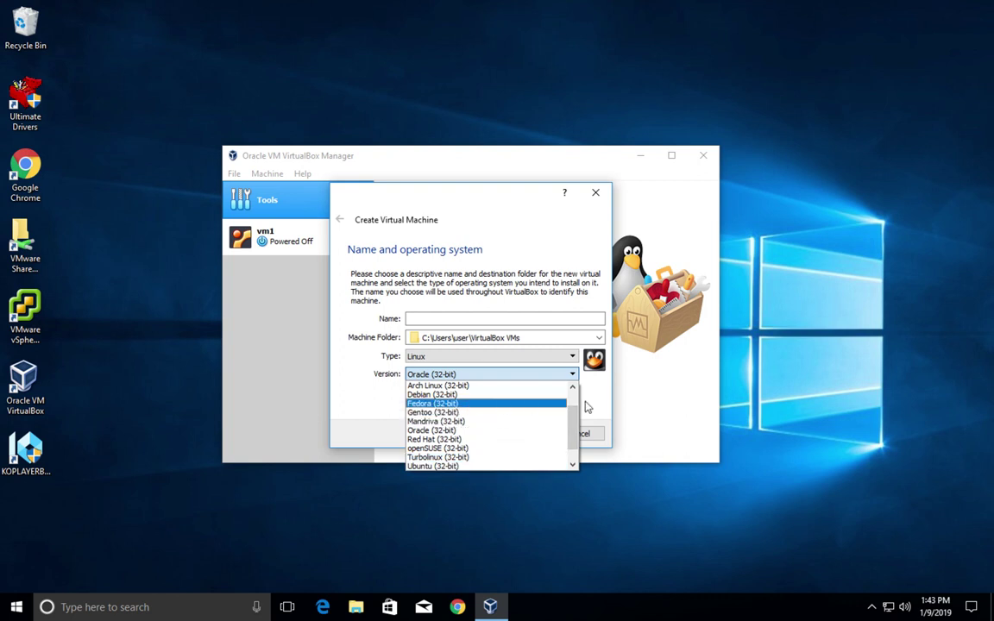
{"action": "left_click", "coordinate": [600, 406]}
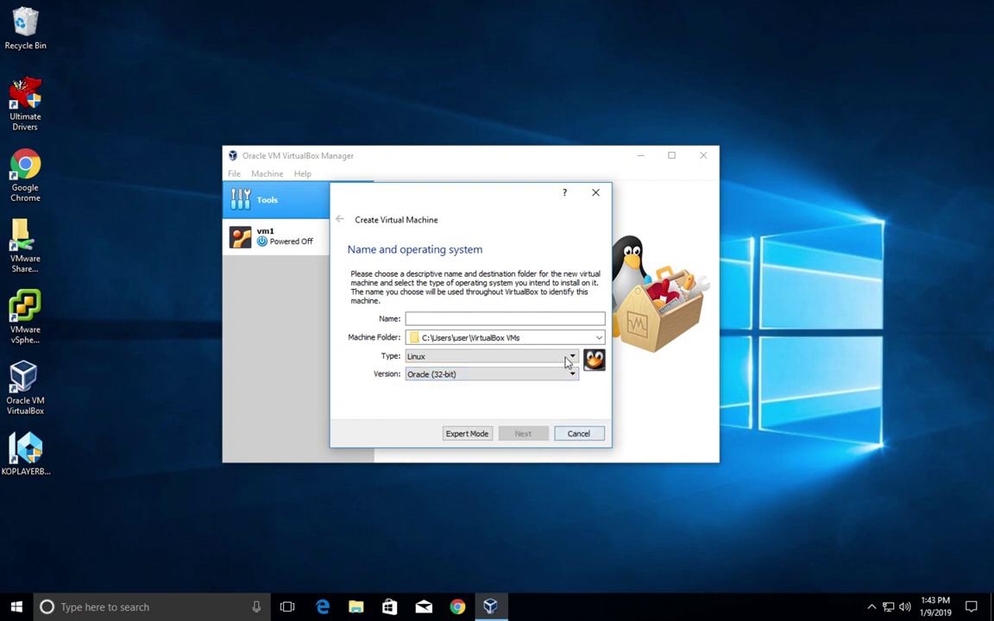
{"action": "left_click", "coordinate": [512, 327]}
Search Windows for "sys", examine the system type in System Information, and close it.
{"action": "left_click", "coordinate": [162, 609]}
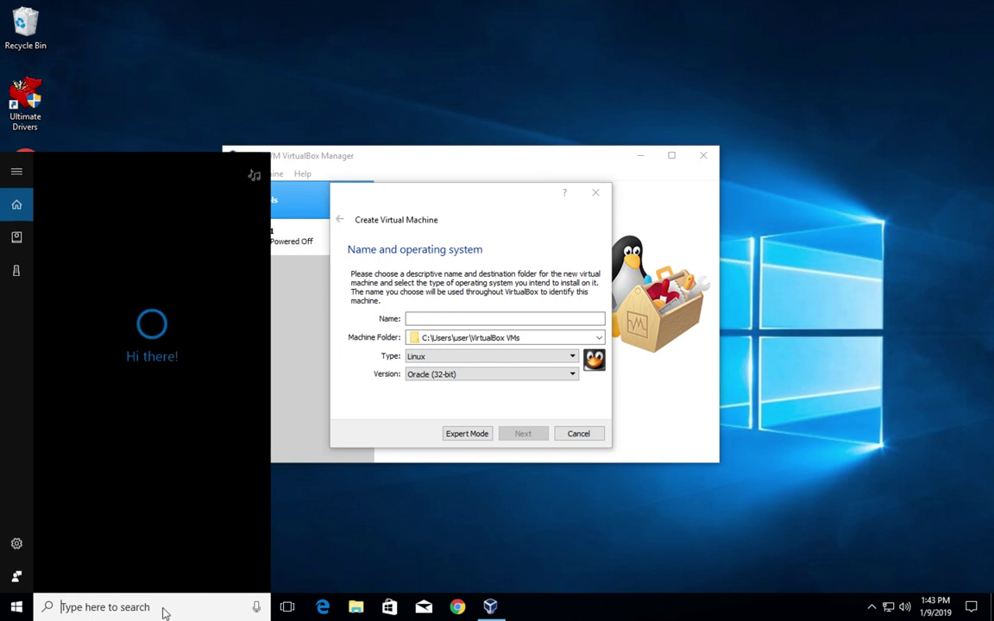
{"action": "type", "text": "s"}
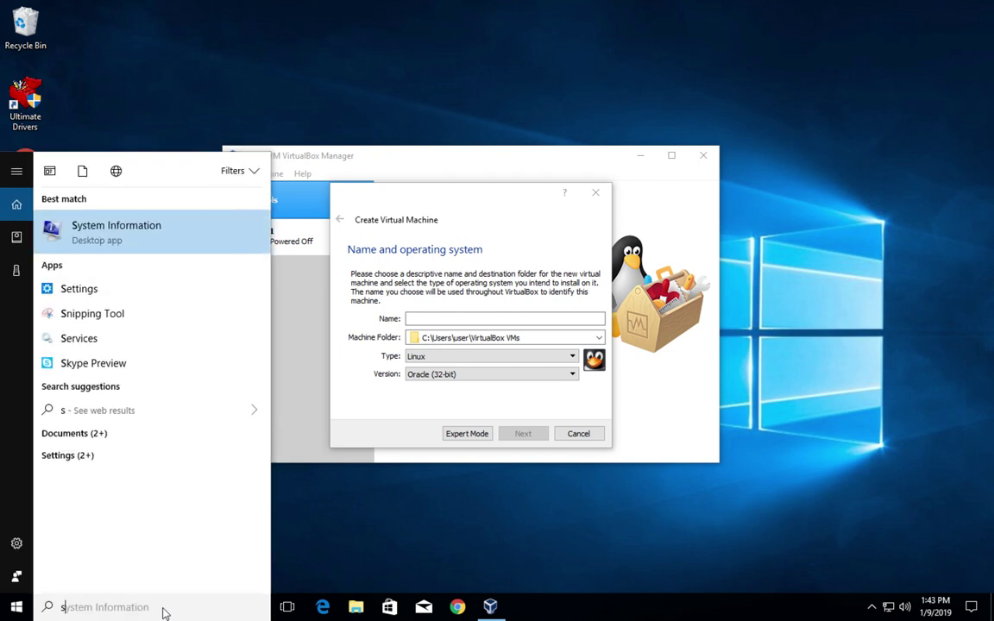
{"action": "type", "text": "ys"}
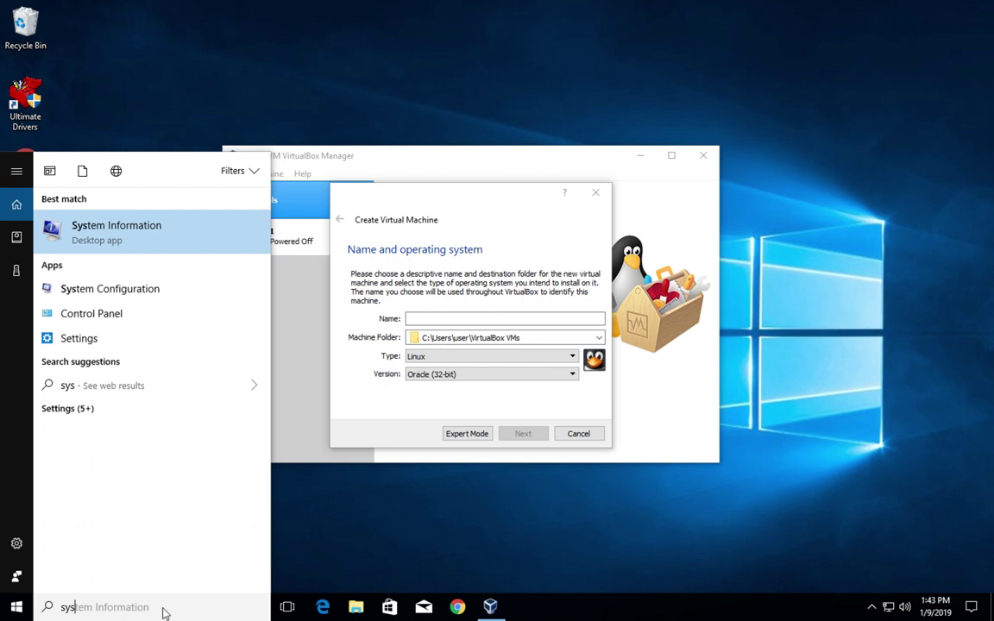
{"action": "left_click", "coordinate": [155, 233]}
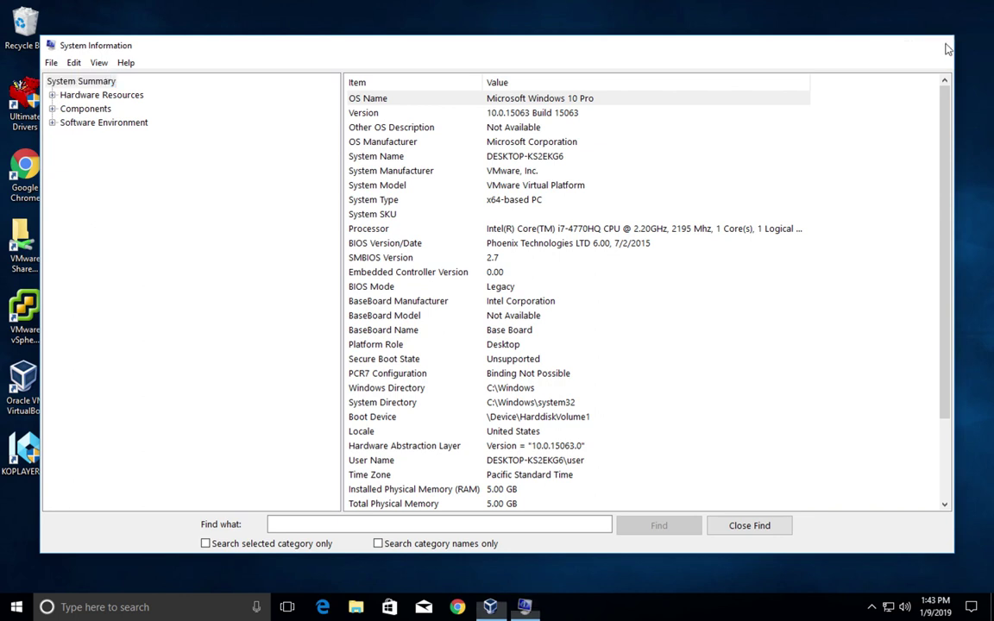
{"action": "left_click", "coordinate": [946, 50]}
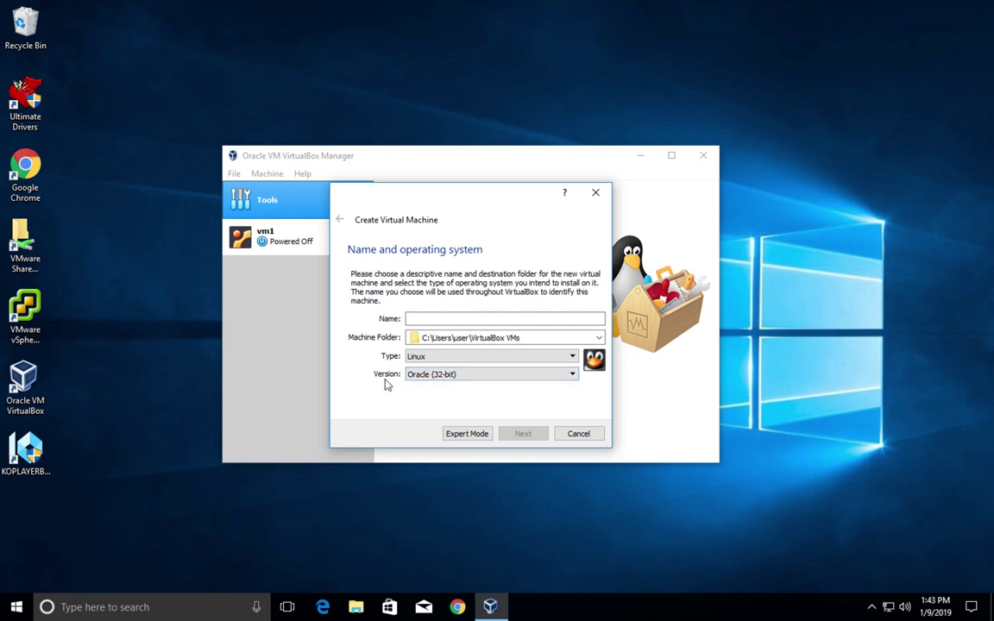
Cancel the new virtual machine and close VirtualBox Manager.
{"action": "left_click", "coordinate": [575, 432]}
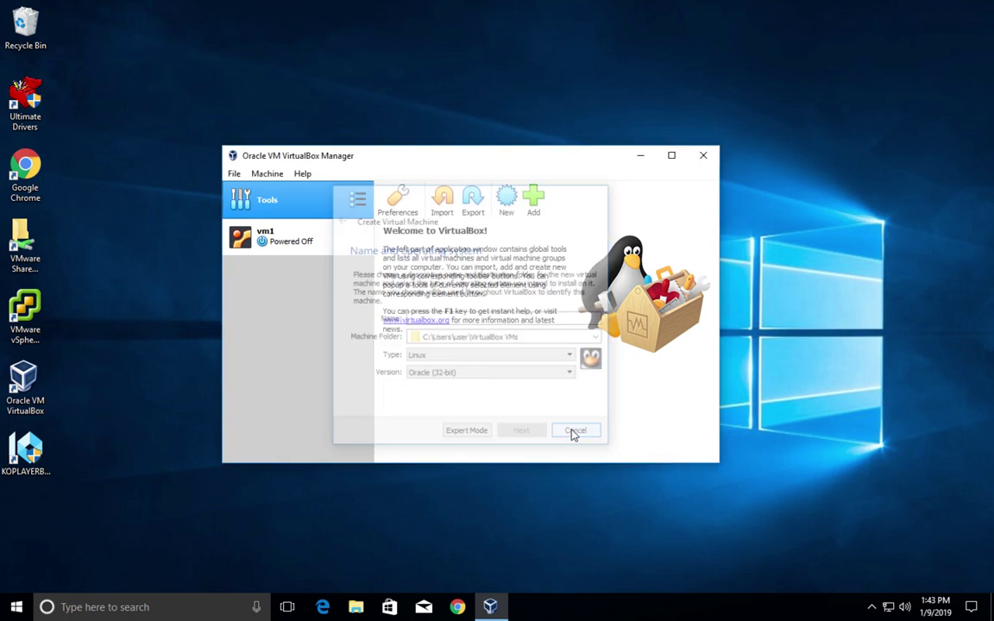
{"action": "left_click", "coordinate": [704, 155]}
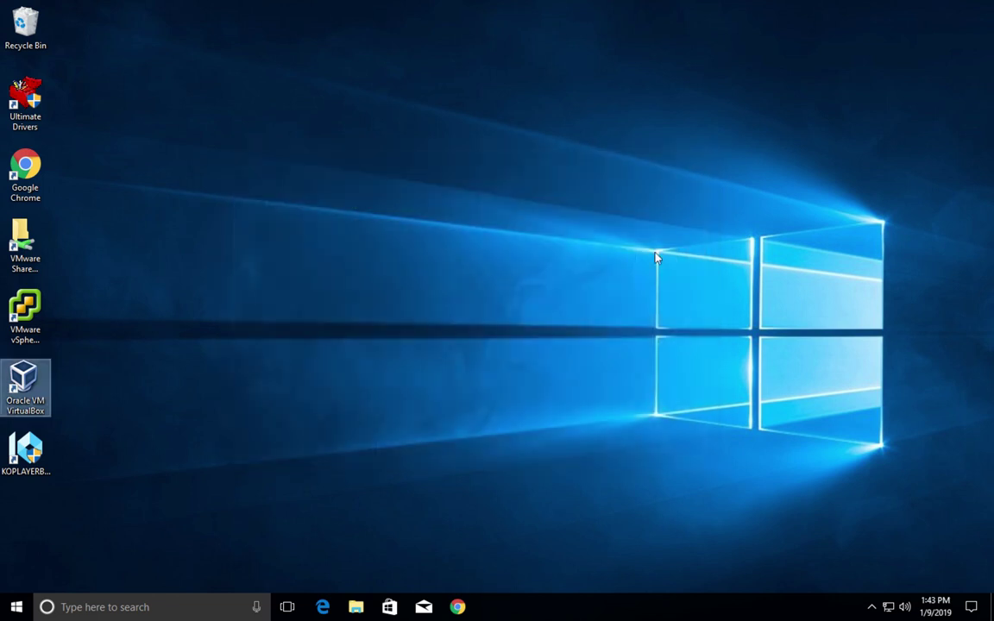
Switch to VMware Fusion's Virtual Machine Library and show the advanced Processors & Memory options of Windows-10-x64-creators-update.
{"action": "key", "text": "ctrl+Up"}
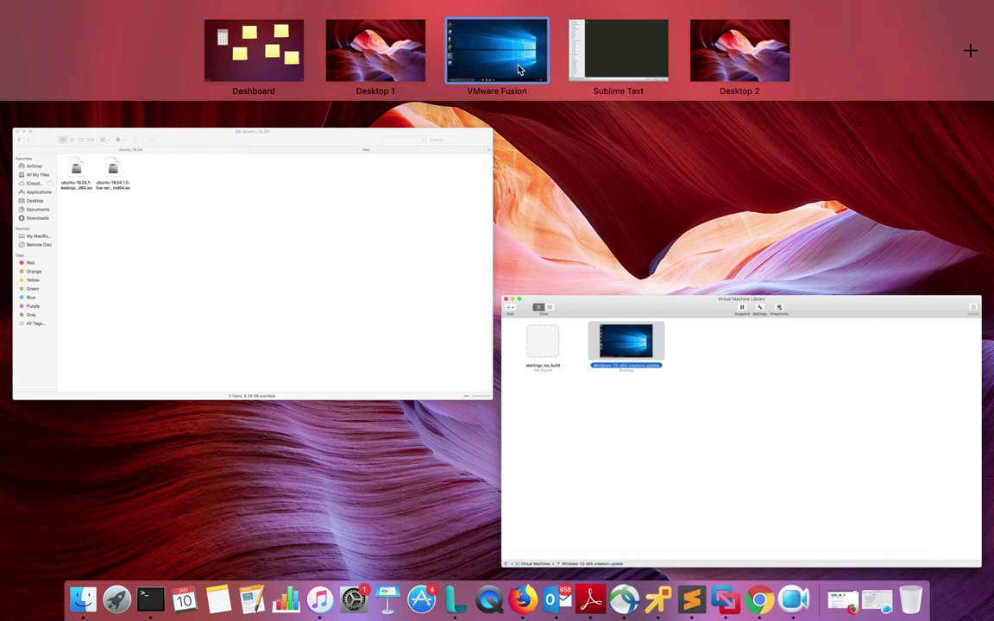
{"action": "left_click", "coordinate": [664, 399]}
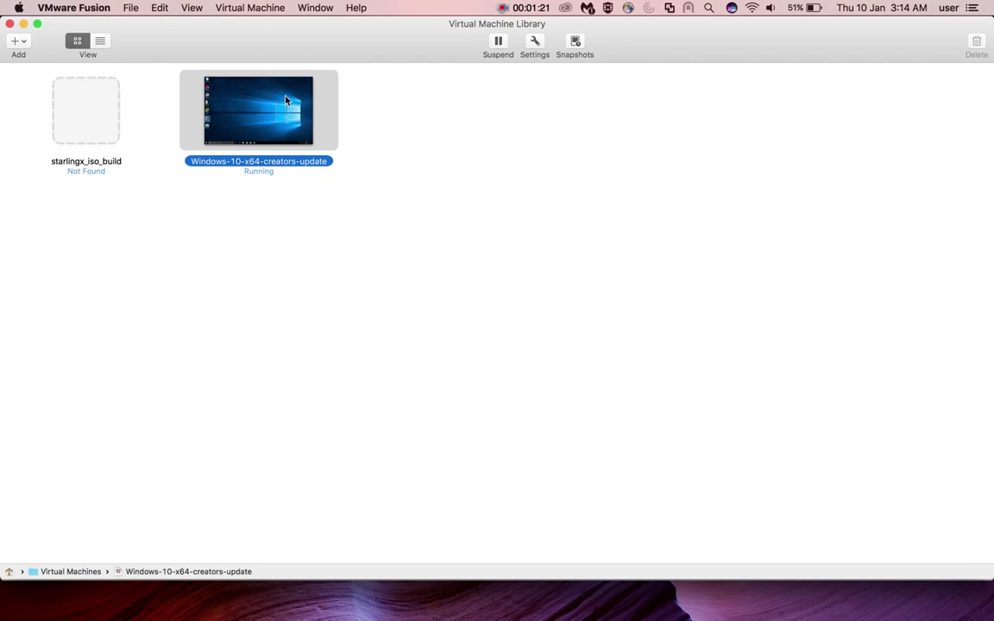
{"action": "left_click", "coordinate": [536, 46]}
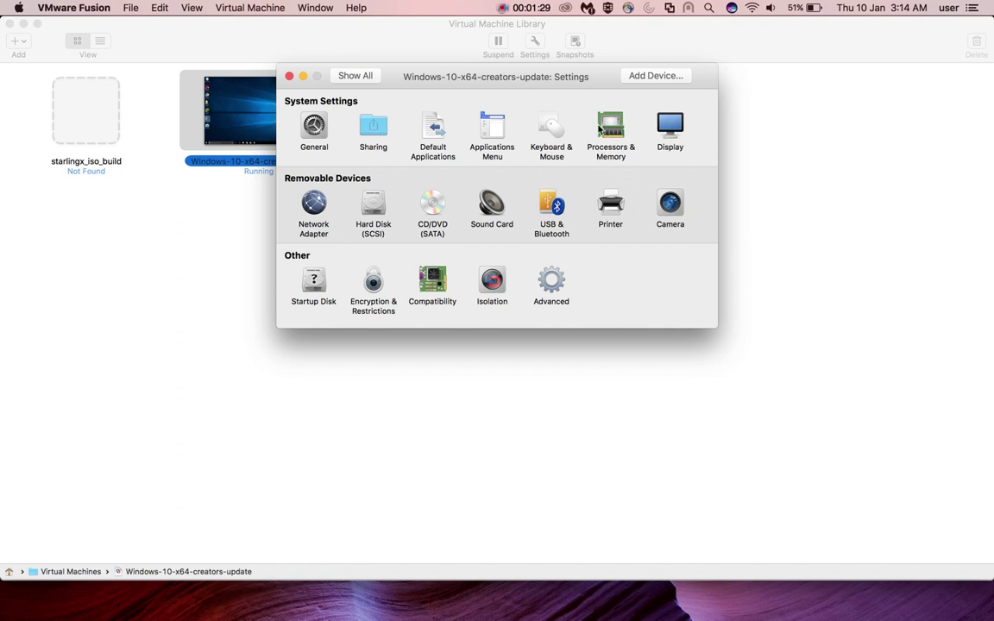
{"action": "left_click", "coordinate": [612, 130]}
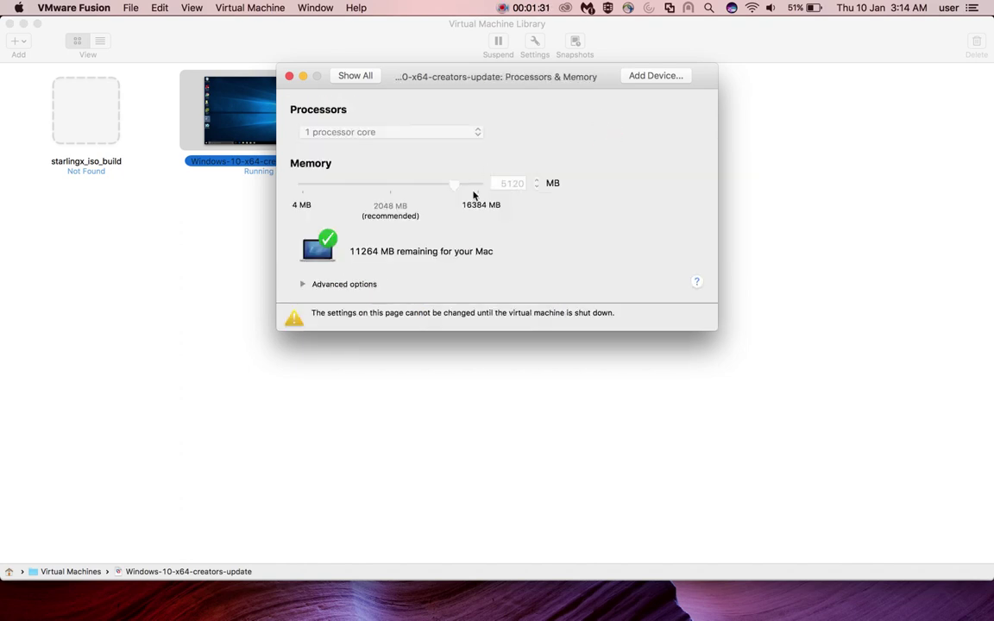
{"action": "left_click", "coordinate": [304, 284]}
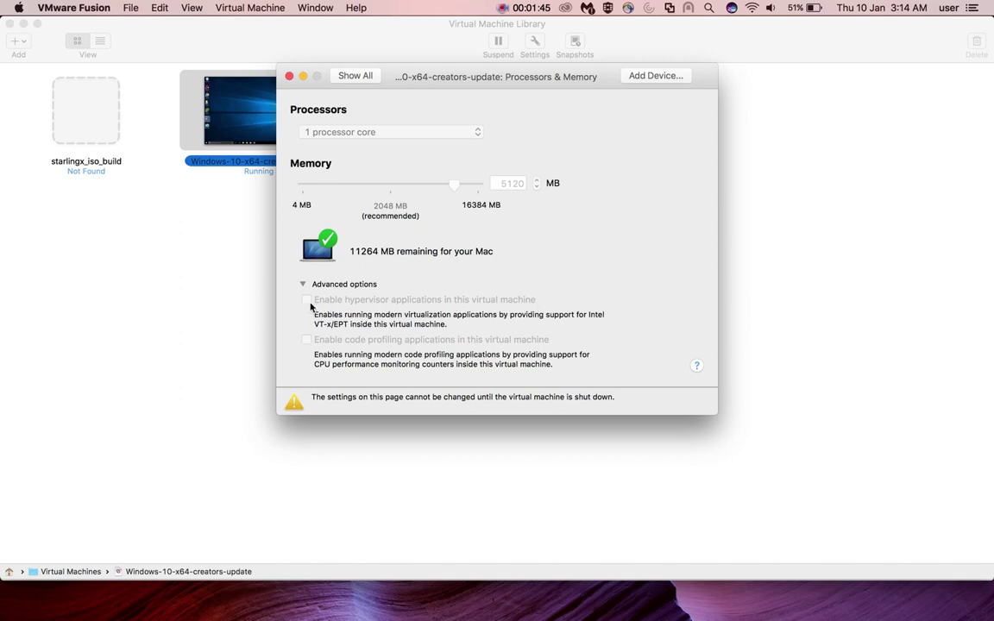
Return to the running Windows-10-x64-creators-update virtual machine and shut down Windows.
{"action": "left_click", "coordinate": [256, 277]}
{"action": "double_click", "coordinate": [276, 149]}
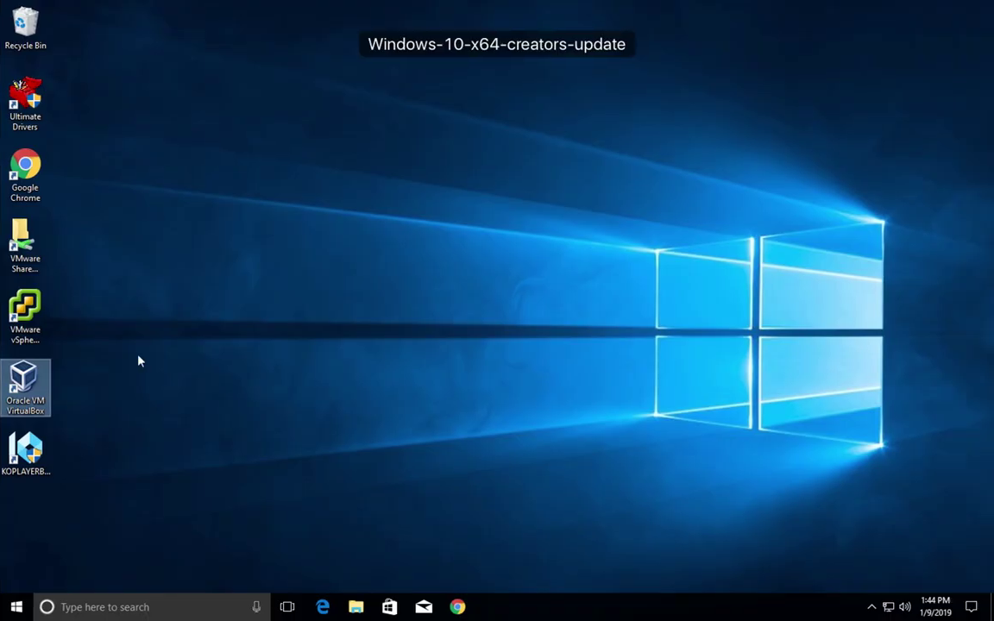
{"action": "left_click", "coordinate": [18, 608]}
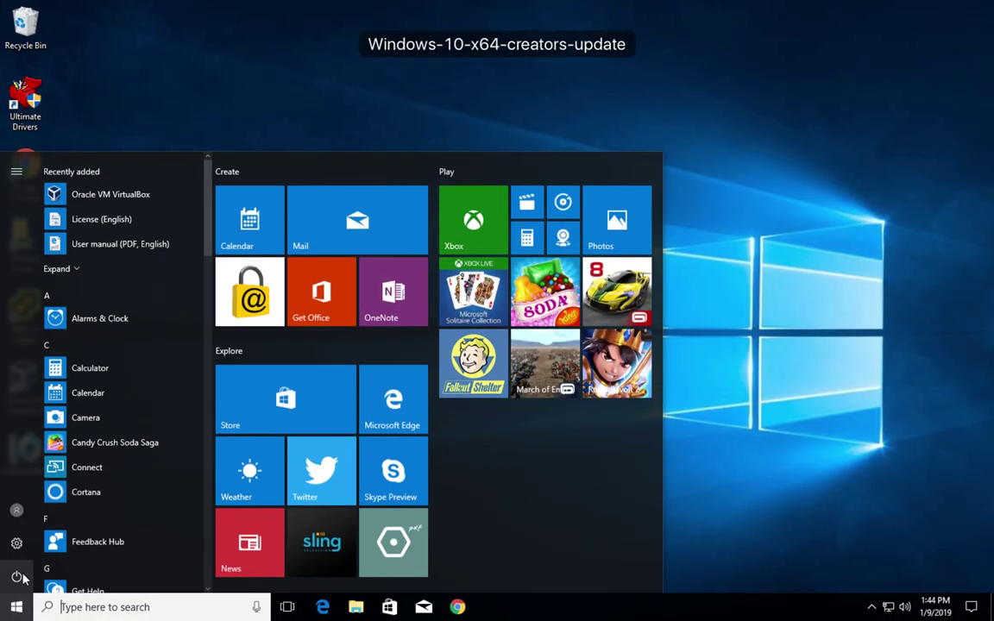
{"action": "left_click", "coordinate": [17, 576]}
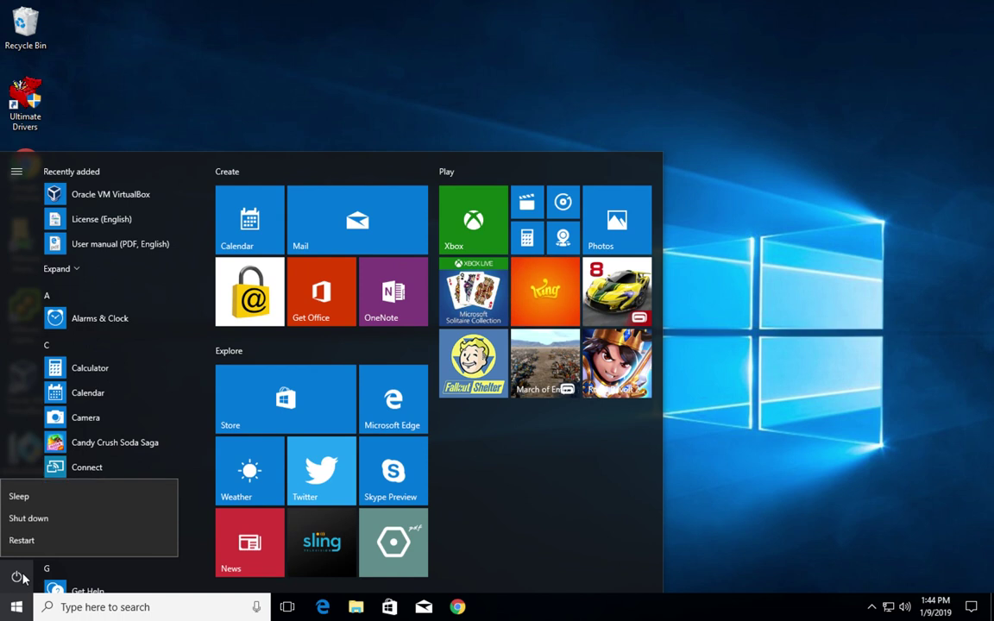
{"action": "left_click", "coordinate": [43, 520]}
Enable hypervisor applications in the Windows-10-x64-creators-update virtual machine's Processors & Memory settings and close the settings.
{"action": "key", "text": "ctrl+Up"}
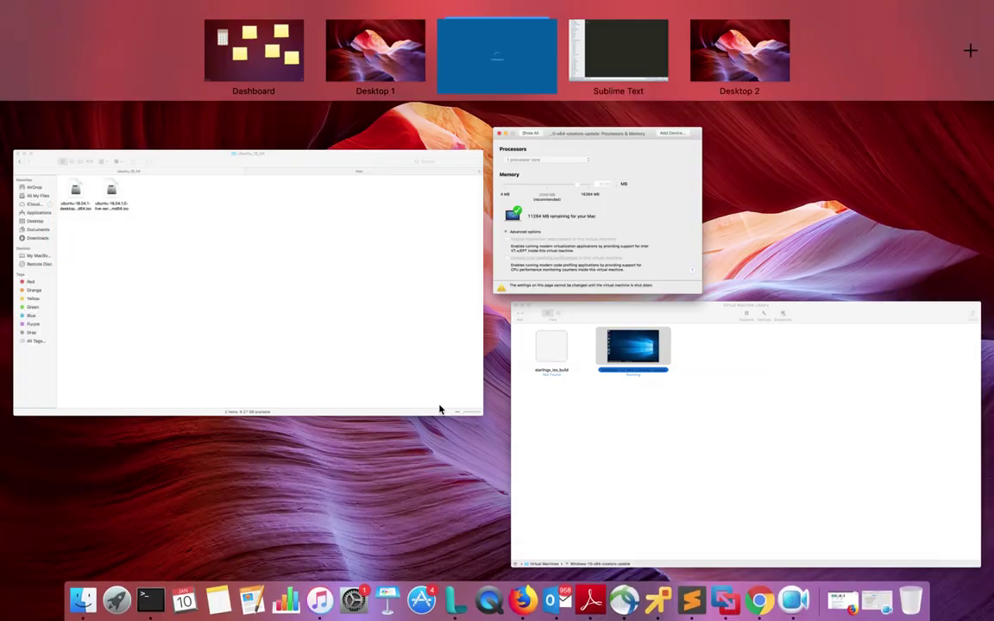
{"action": "left_click", "coordinate": [610, 261]}
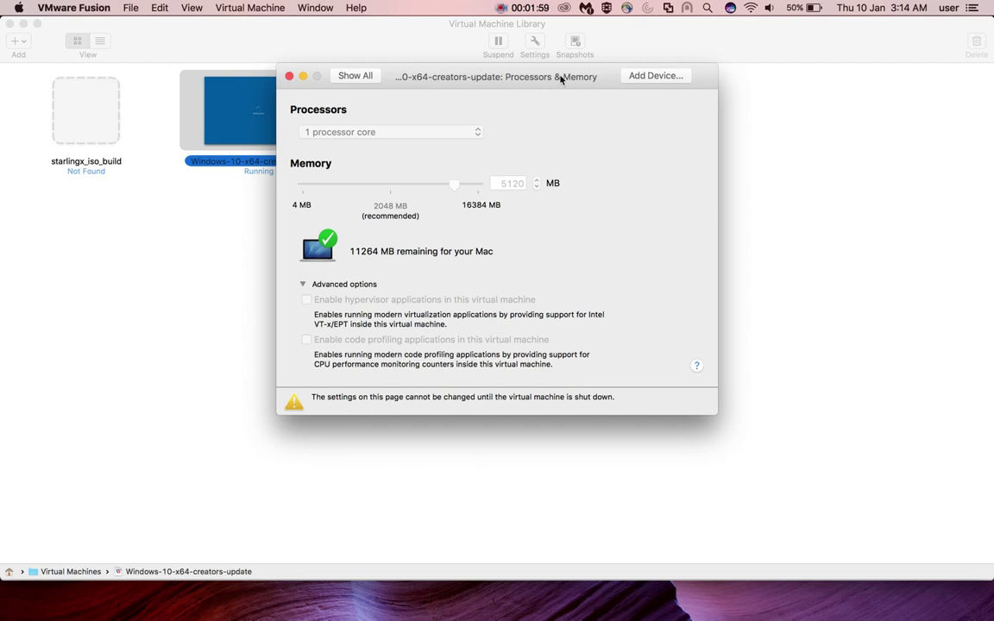
{"action": "left_click_drag", "start_coordinate": [561, 79], "coordinate": [701, 75]}
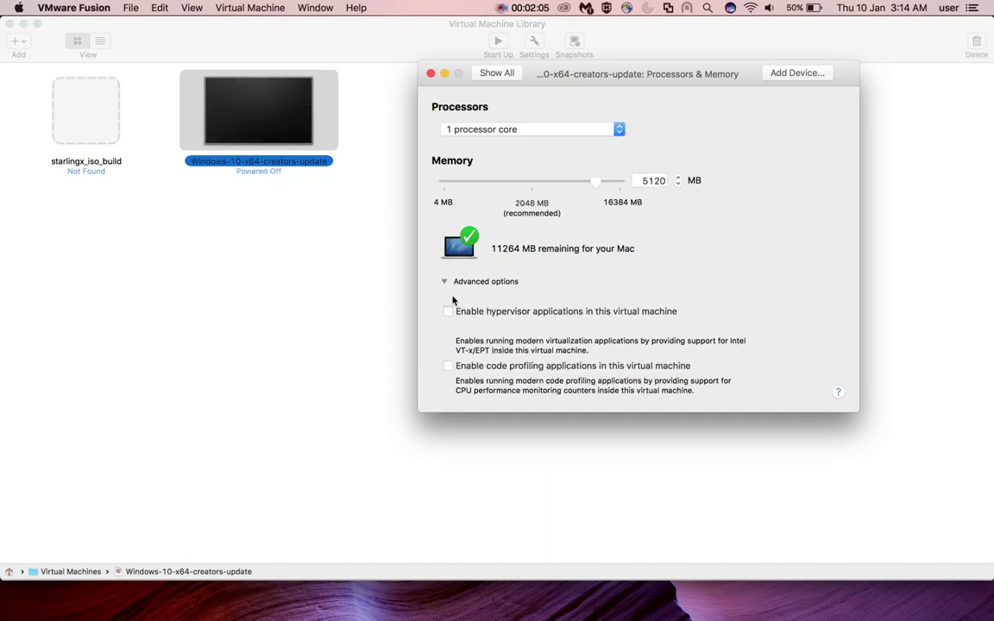
{"action": "left_click", "coordinate": [449, 313]}
{"action": "left_click", "coordinate": [488, 74]}
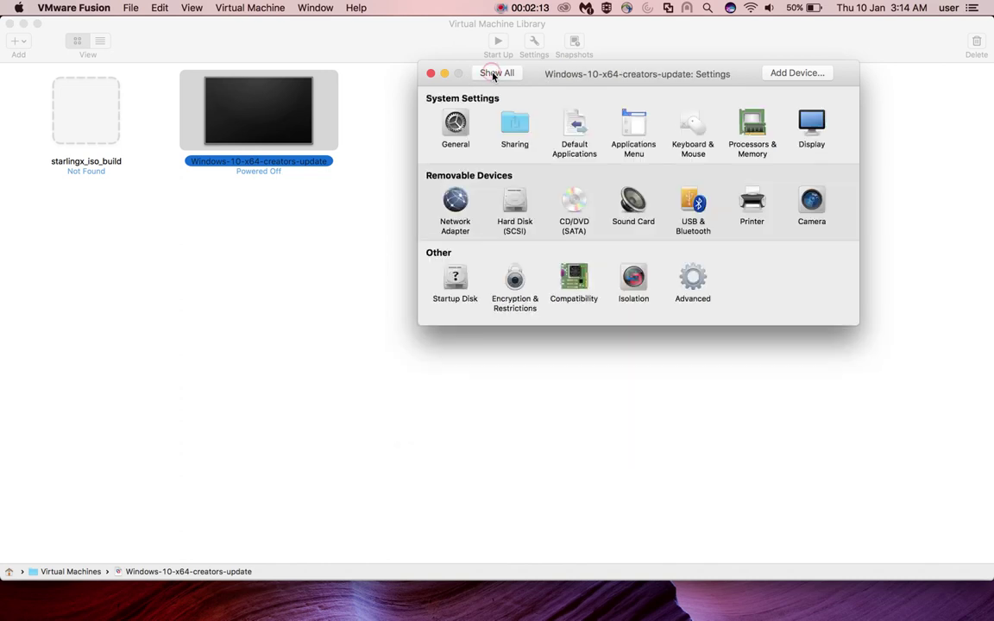
{"action": "left_click", "coordinate": [432, 75]}
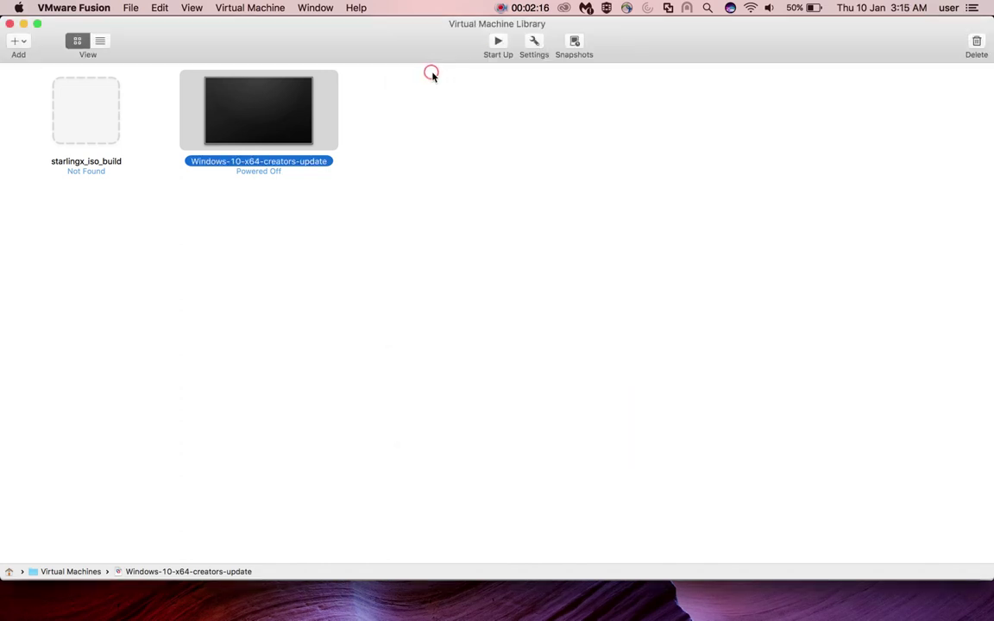
Start up the Windows-10-x64-creators-update virtual machine and bring up its Windows desktop.
{"action": "double_click", "coordinate": [294, 112]}
{"action": "left_click", "coordinate": [519, 324]}
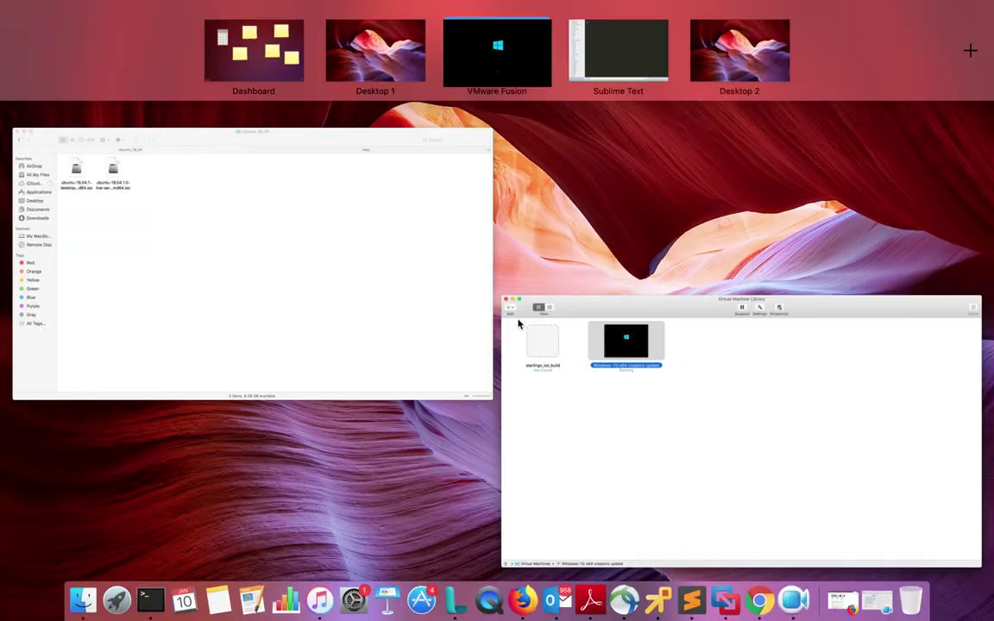
{"action": "left_click", "coordinate": [595, 399]}
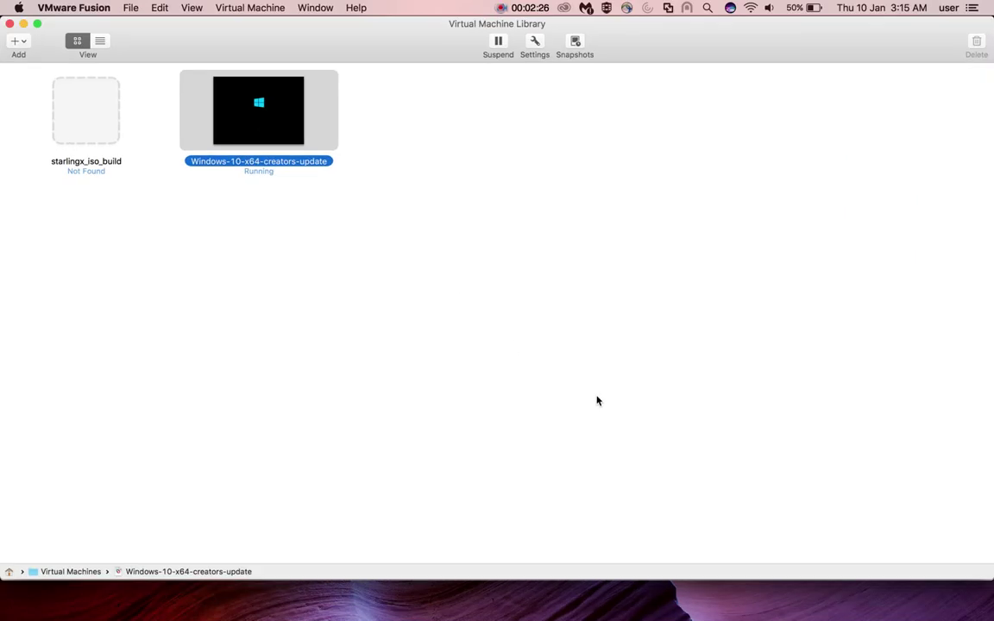
{"action": "key", "text": "ctrl+Up"}
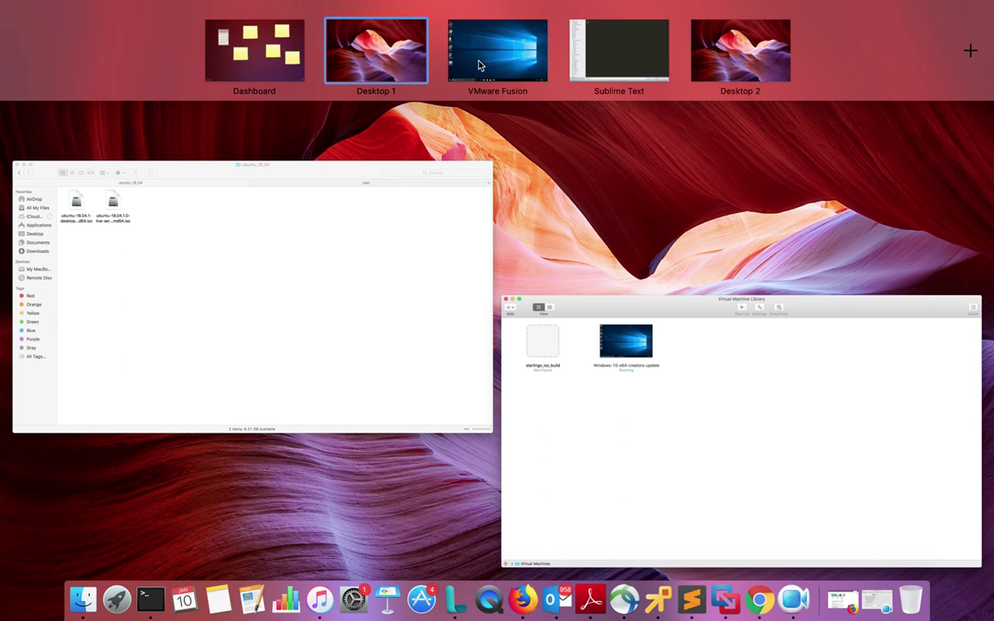
{"action": "left_click", "coordinate": [481, 65]}
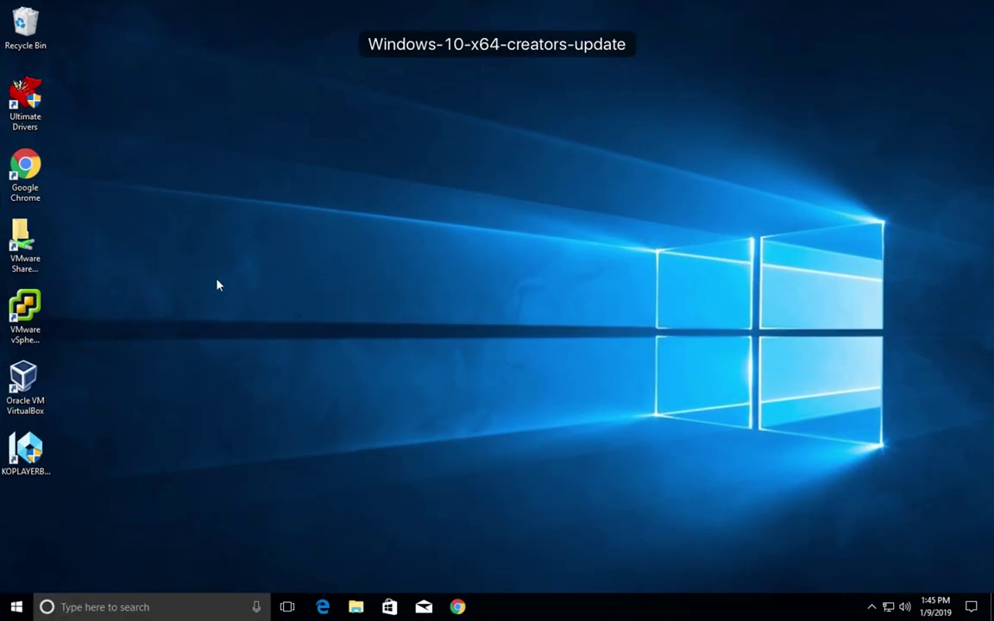
Launch Oracle VM VirtualBox, start creating a new virtual machine and check the guest versions offered for Microsoft Windows.
{"action": "double_click", "coordinate": [41, 384]}
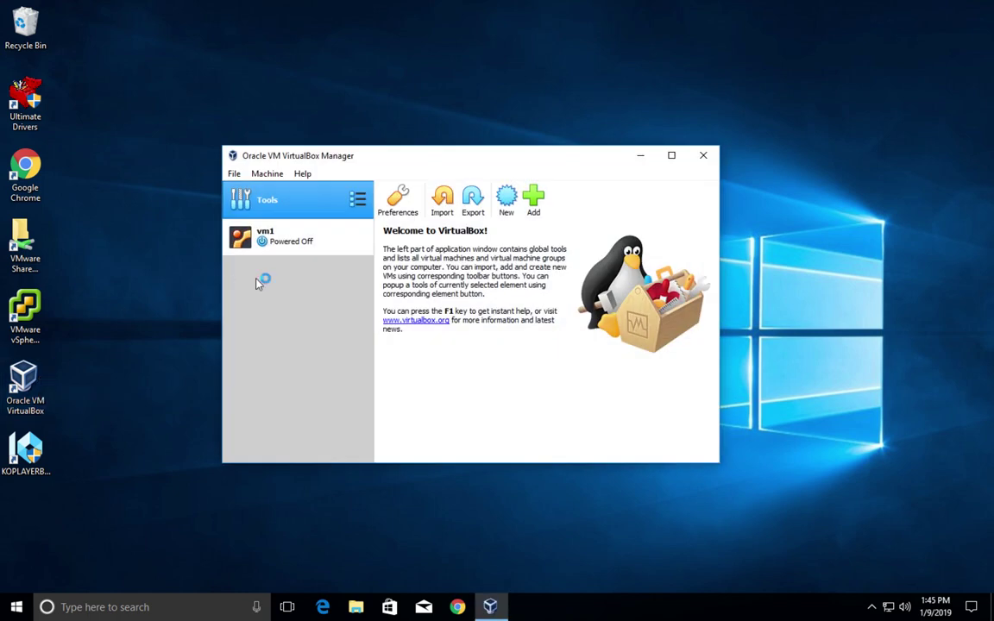
{"action": "left_click", "coordinate": [500, 209]}
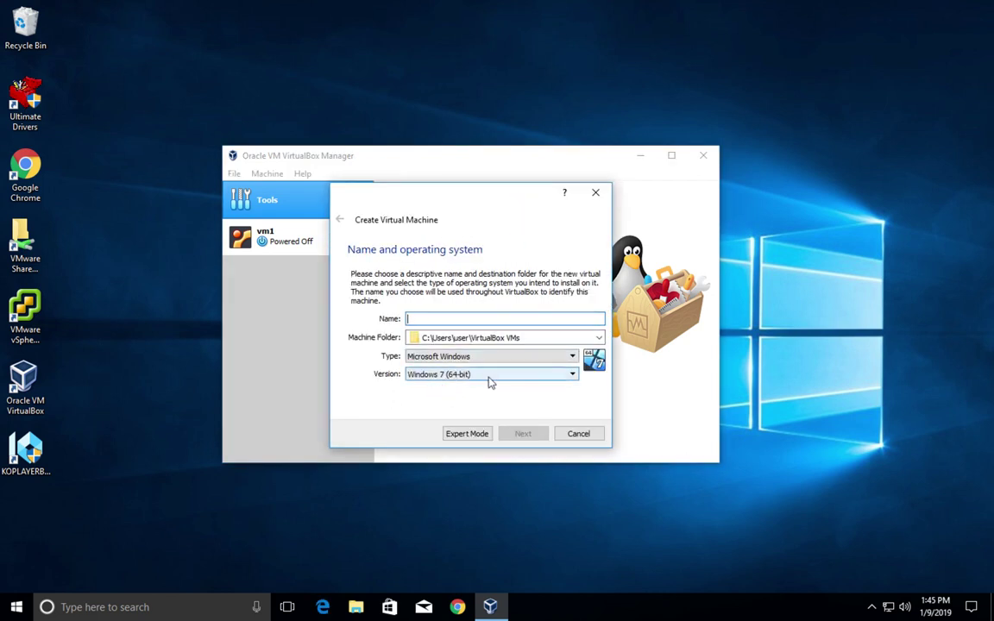
{"action": "left_click", "coordinate": [485, 377]}
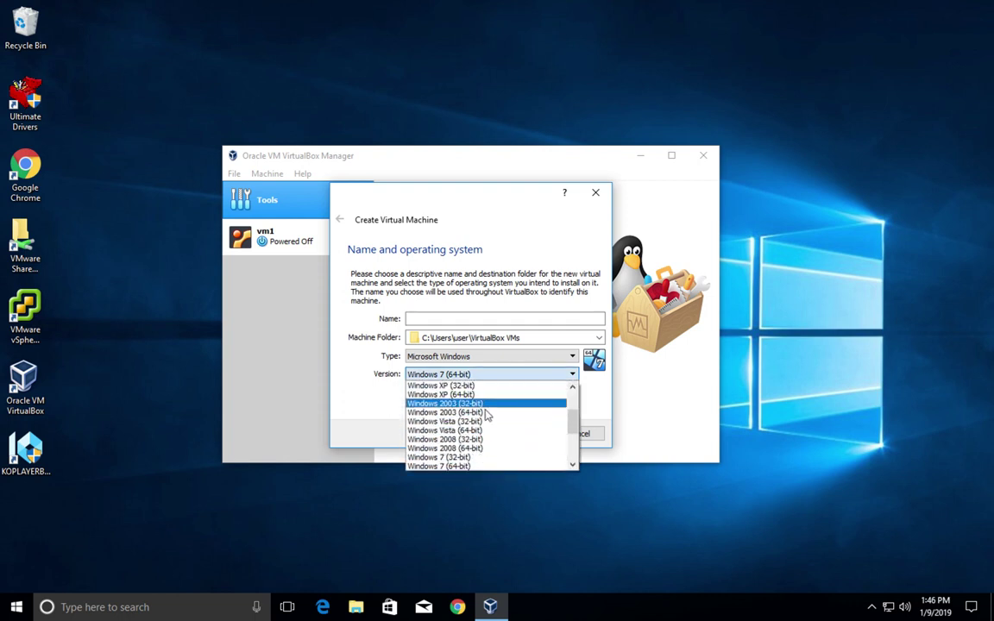
{"action": "left_click", "coordinate": [383, 386]}
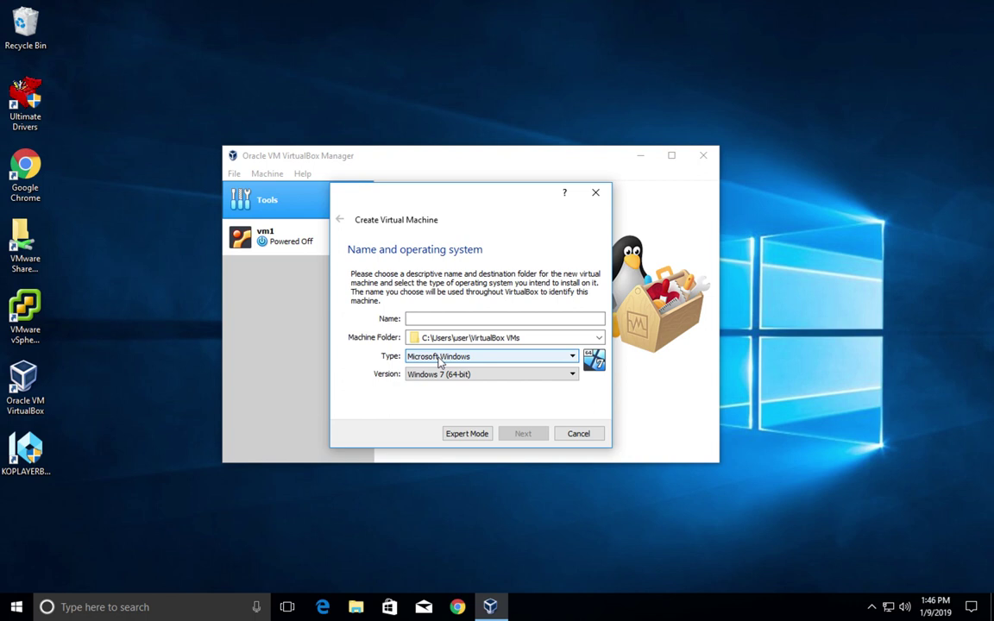
Set the new virtual machine's type to Linux, check the guest versions offered, and cancel the creation.
{"action": "left_click", "coordinate": [439, 358]}
{"action": "left_click", "coordinate": [439, 379]}
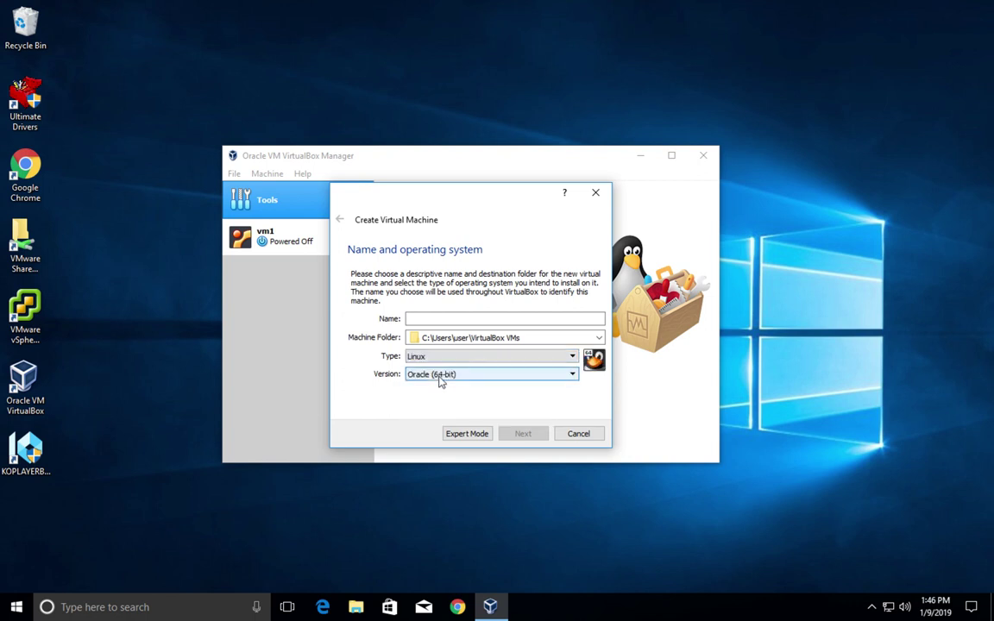
{"action": "left_click", "coordinate": [448, 379]}
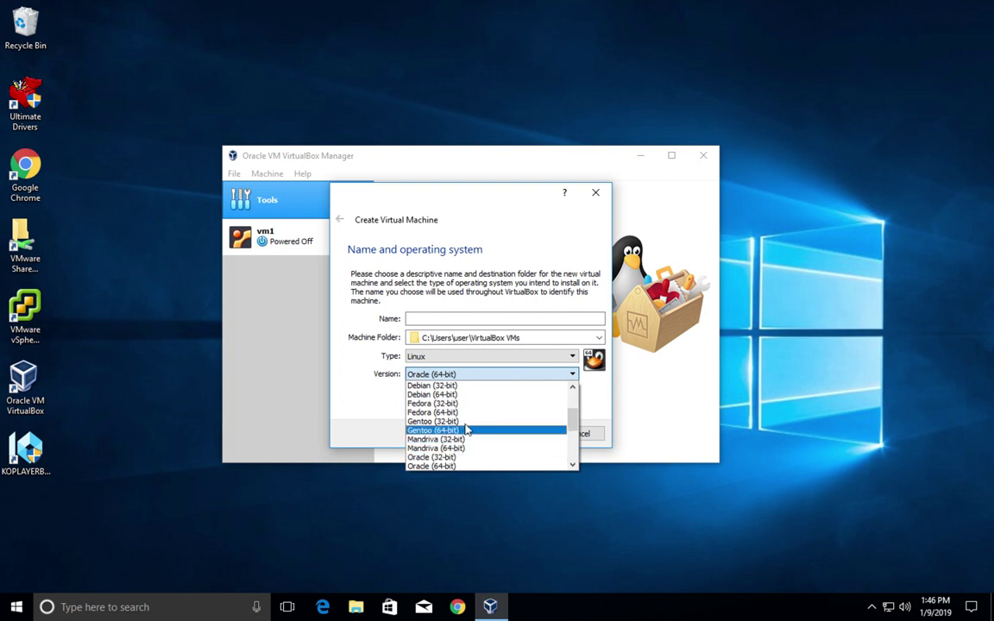
{"action": "left_click", "coordinate": [368, 415]}
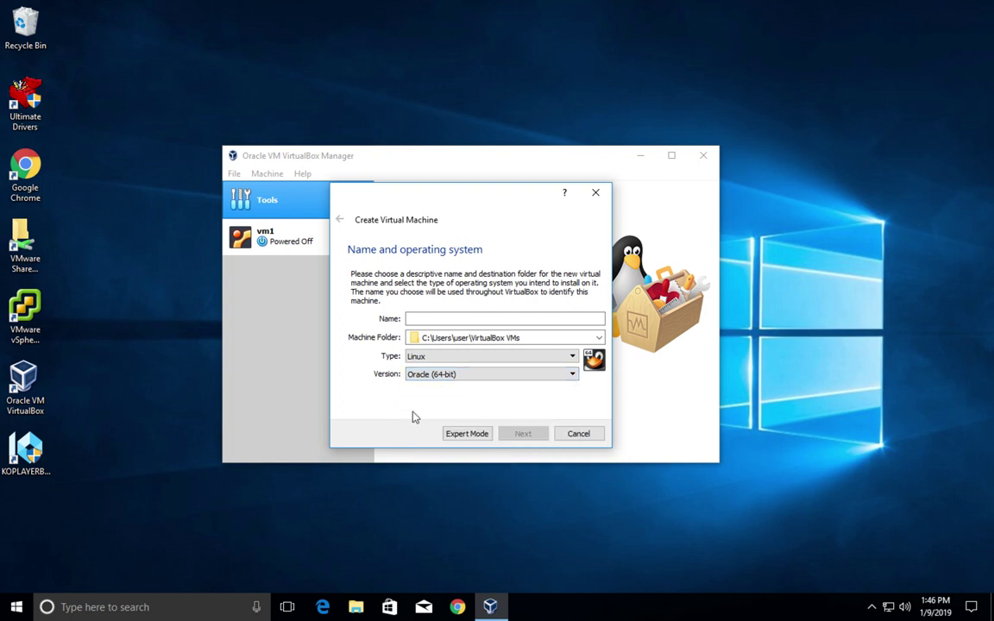
{"action": "left_click", "coordinate": [579, 439]}
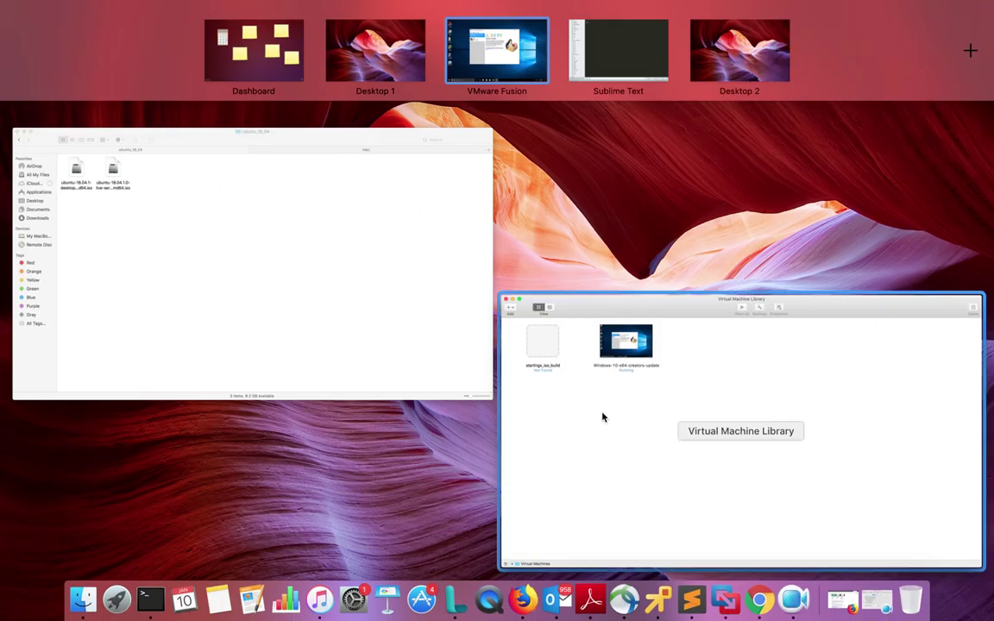
Switch to VMware Fusion's Virtual Machine Library and review the advanced Processors & Memory options of the Windows-10-x64-creators-update virtual machine.
{"action": "left_click", "coordinate": [602, 416]}
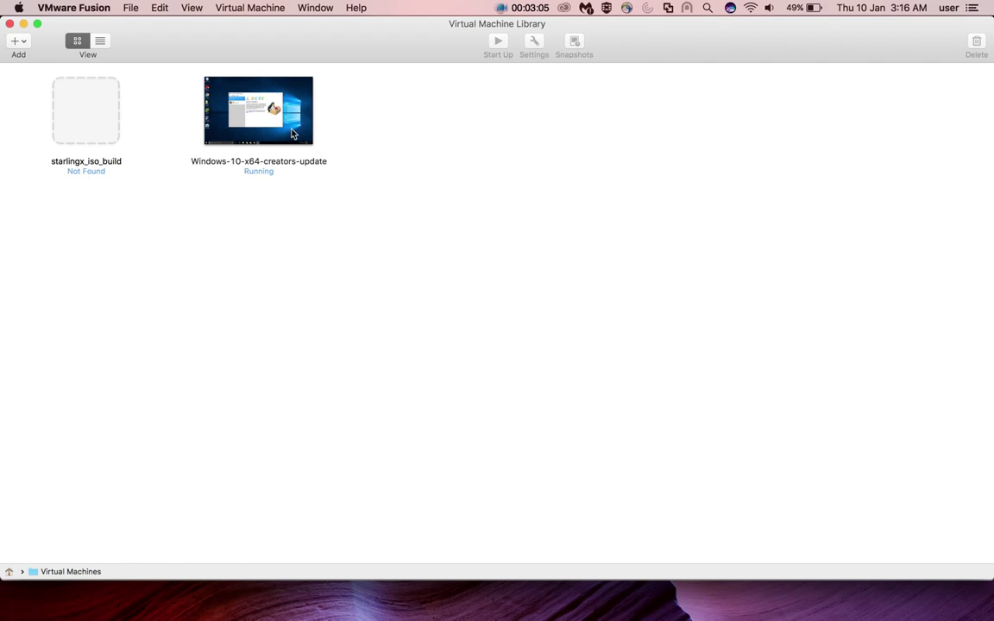
{"action": "left_click", "coordinate": [264, 121]}
{"action": "left_click", "coordinate": [537, 43]}
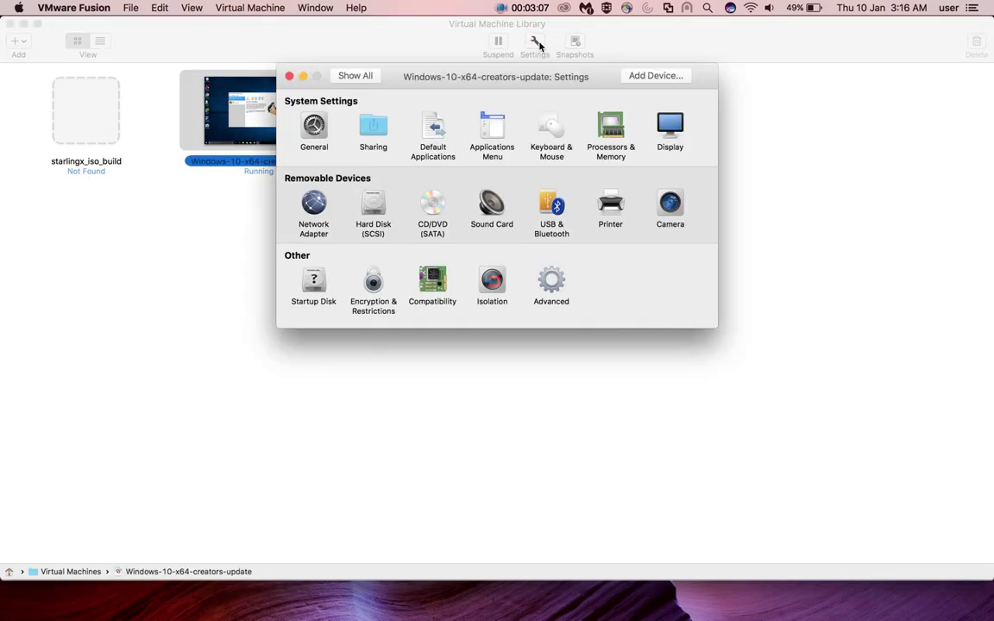
{"action": "left_click", "coordinate": [611, 128]}
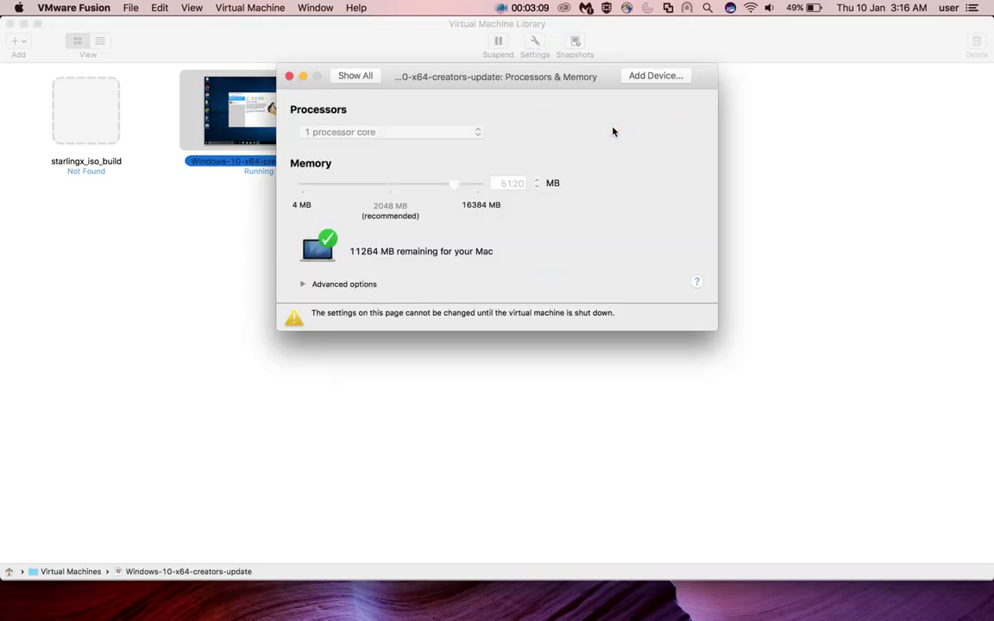
{"action": "left_click", "coordinate": [304, 285]}
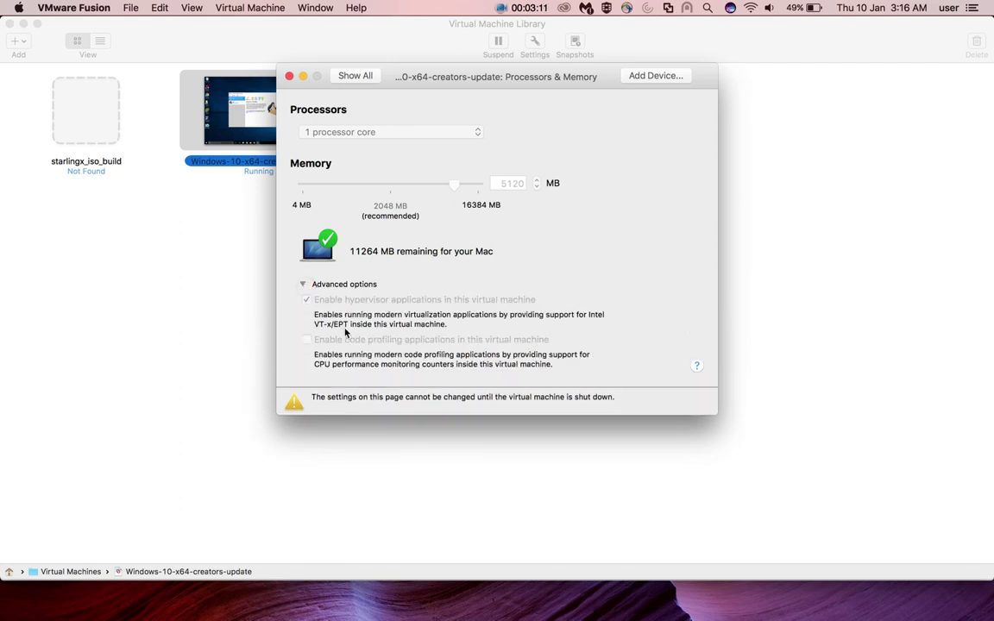